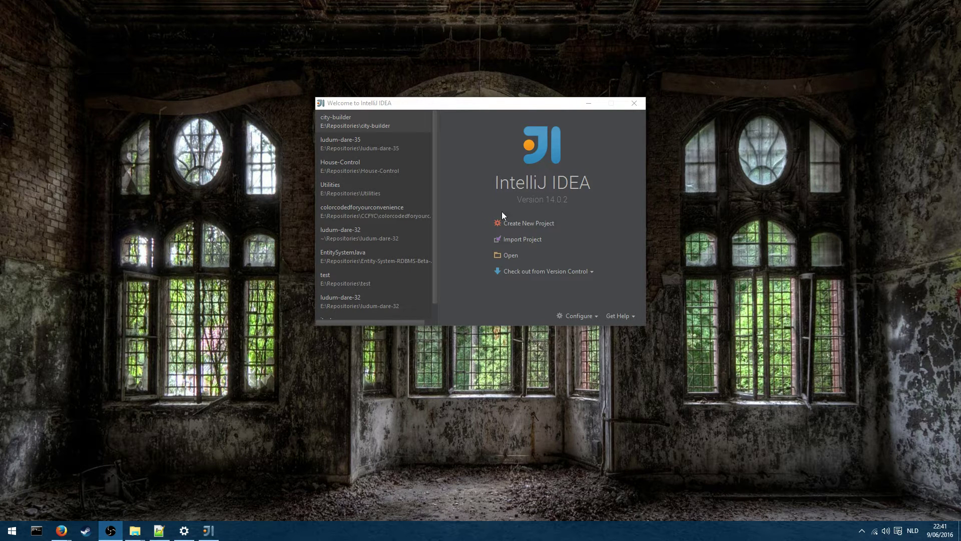
Begin a new project from the welcome screen, choosing Maven with the Java 1.8 SDK
left_click(526, 227)
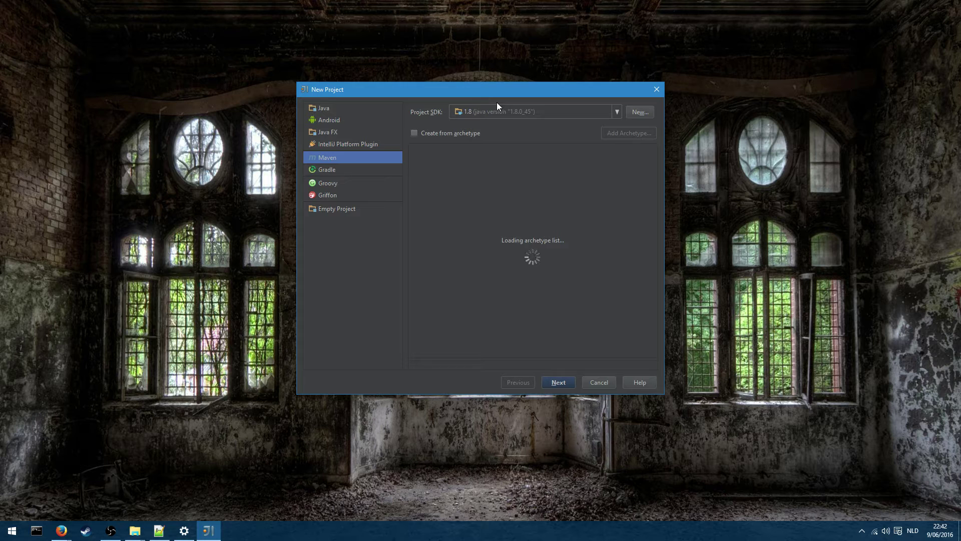
Enter GroupId com.itextpdf and ArtifactId jumpstart in the Maven wizard
left_click(569, 385)
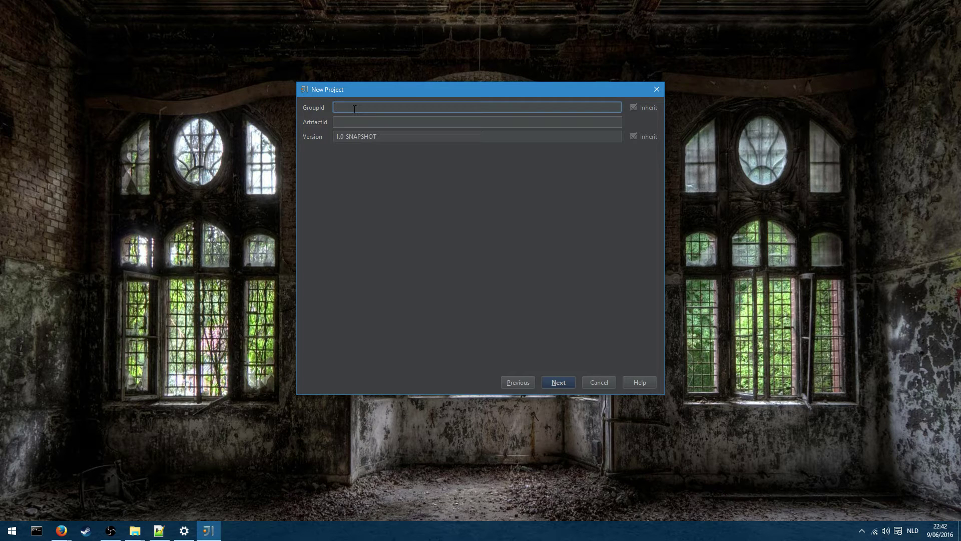
type("com.itextp")
type("df")
key("Tab")
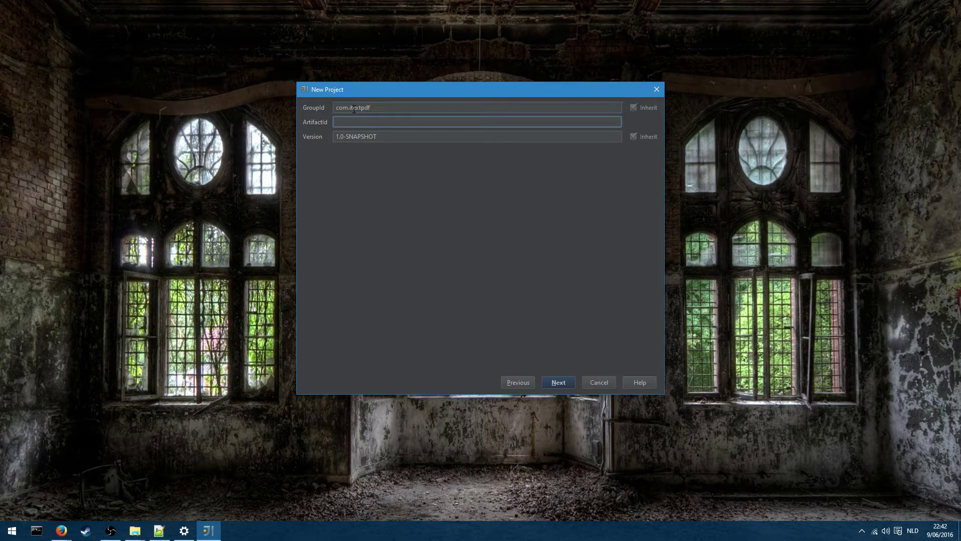
type("jump")
type("start")
left_click(557, 382)
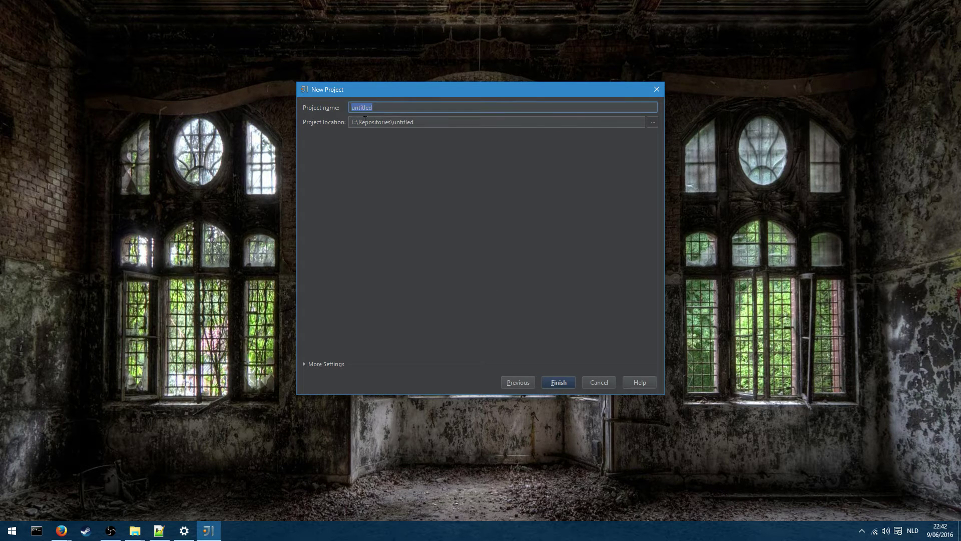
type("itext")
type("7jumpstart")
Name the project itext7jumpstart in E:\Repositories and finish the wizard
left_click(567, 380)
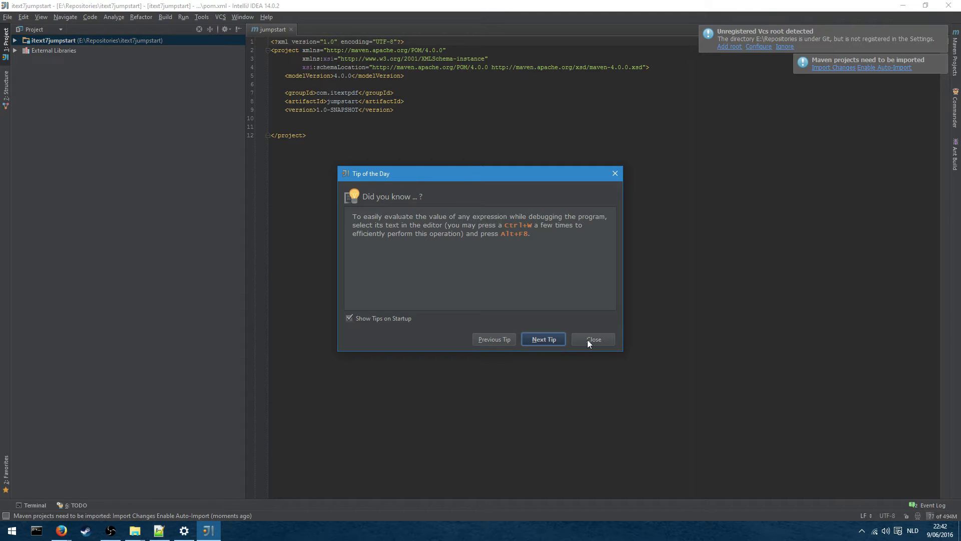
Close Tip of the Day and enable Maven auto-import
left_click(589, 341)
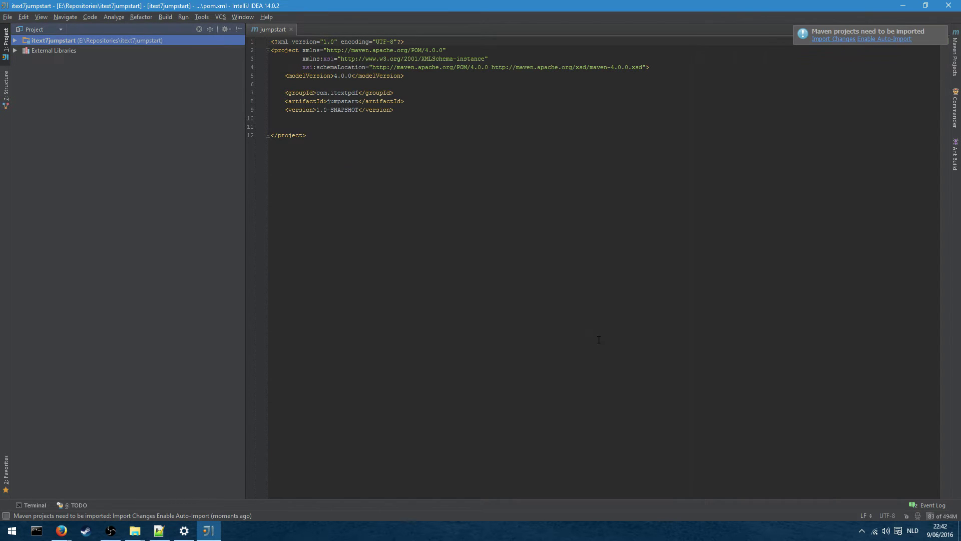
left_click(877, 40)
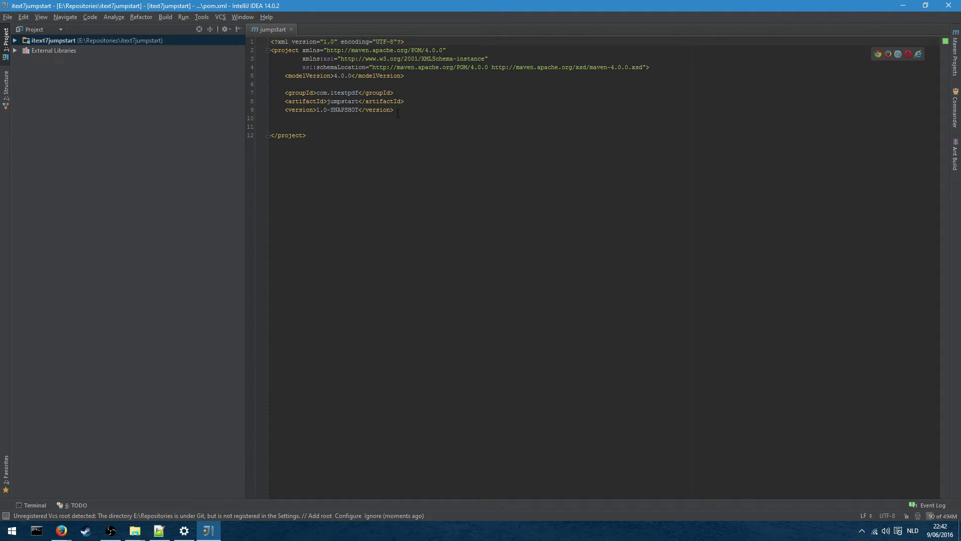
Add a dependencies tag pair with an empty dependency template block to pom.xml
key("Return")
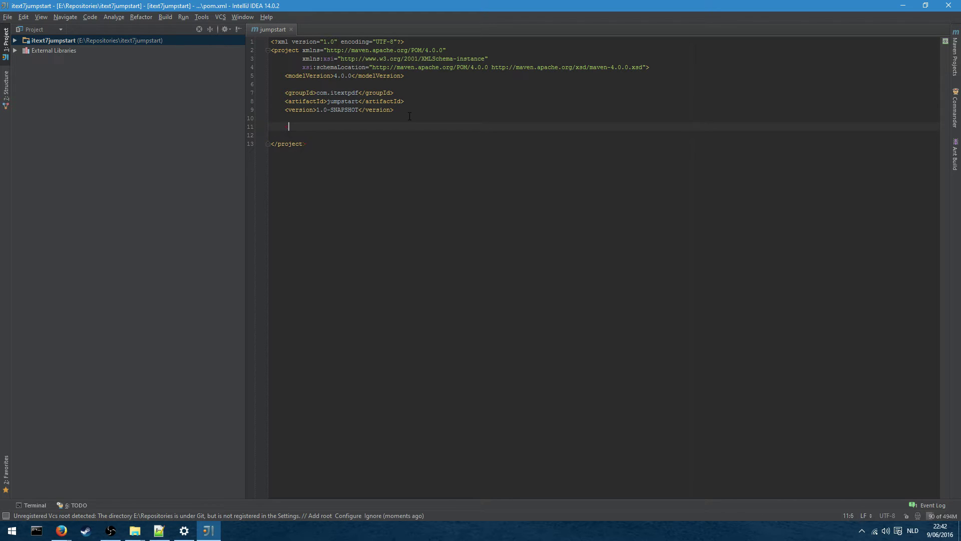
type("<depende")
key("Return")
key("Return")
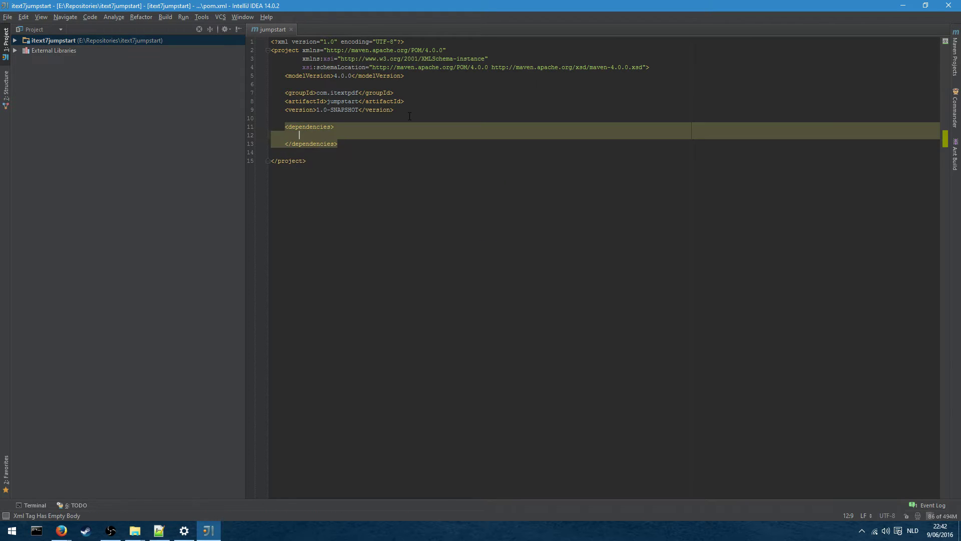
key("alt+Insert")
key("Return")
type("kernel</artifactId>")
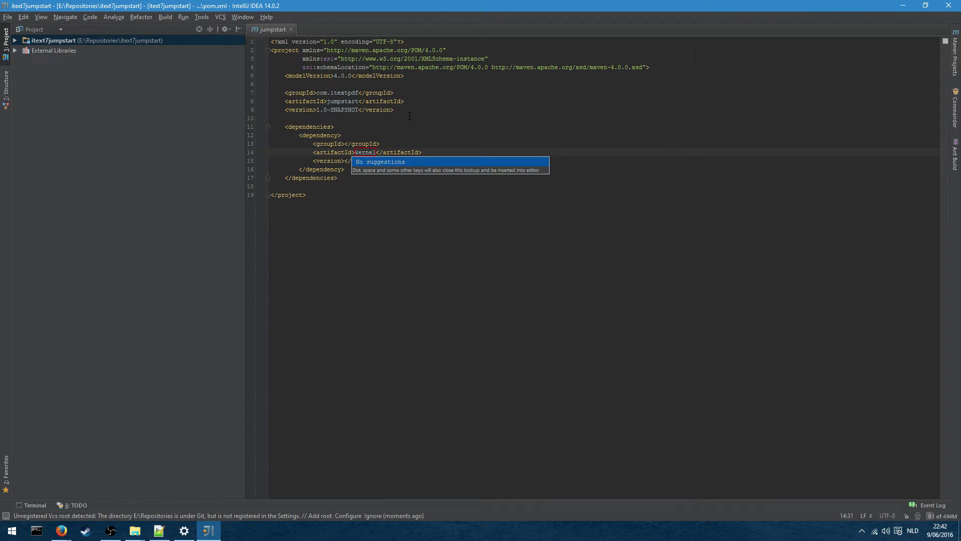
Fill the dependency as com.itextpdf kernel 7.0.0 and add a line below it
key("Tab")
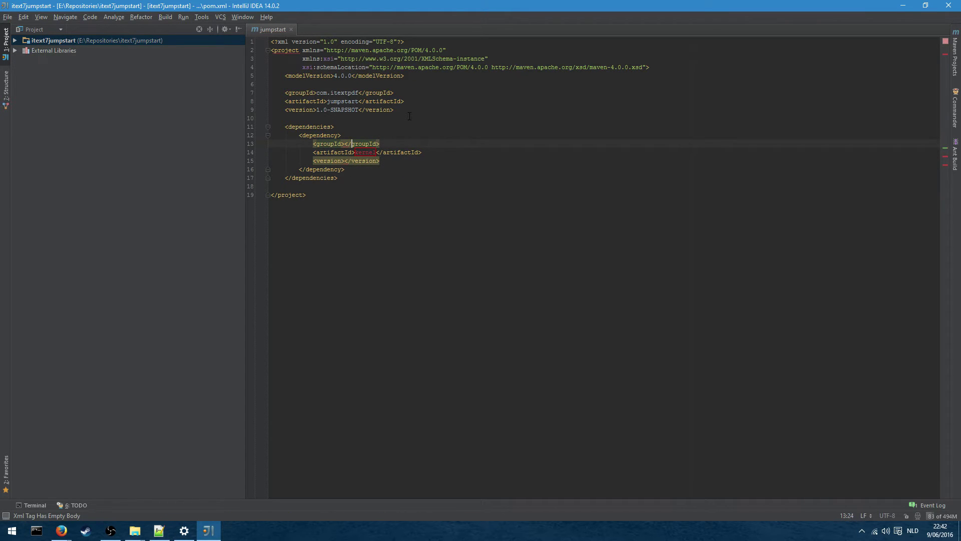
type("com.ite")
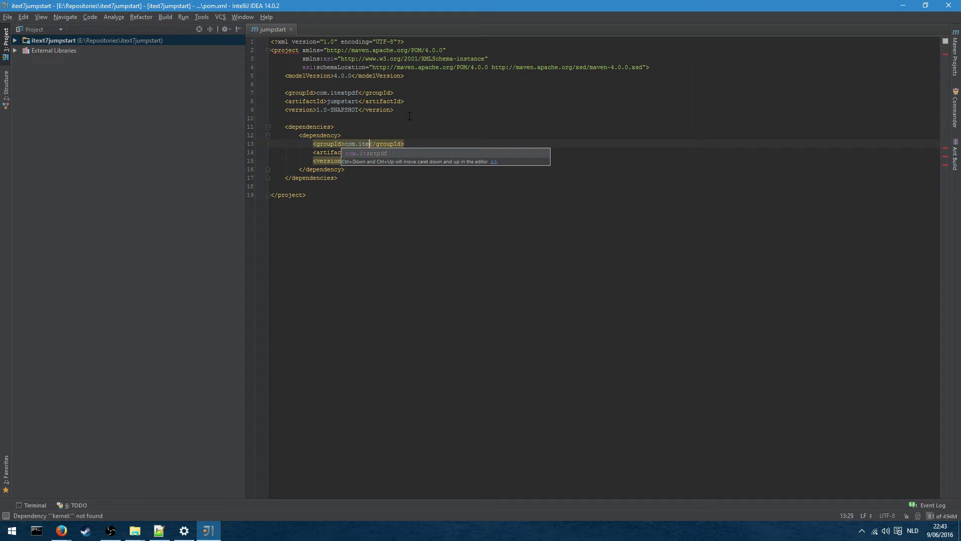
type("xtpdf")
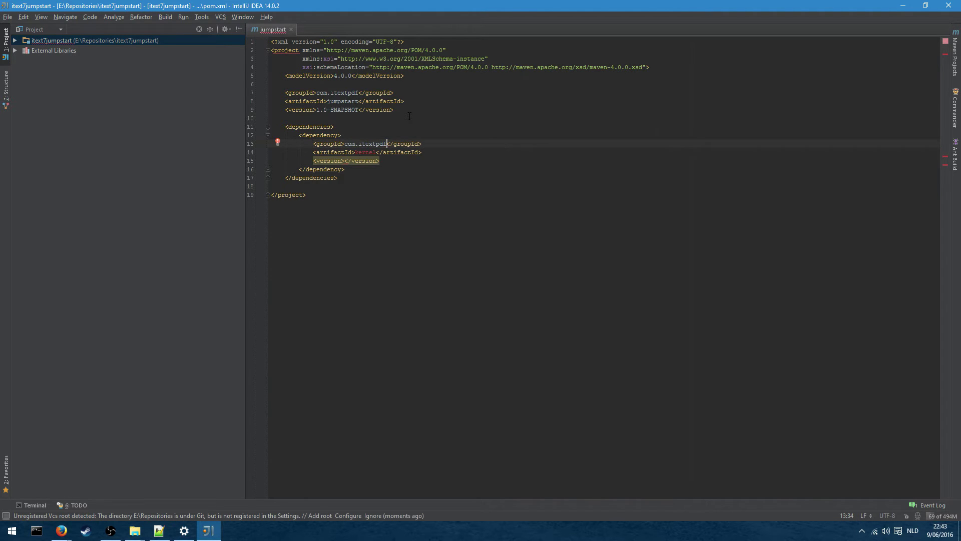
key("Tab")
type("7.0.0")
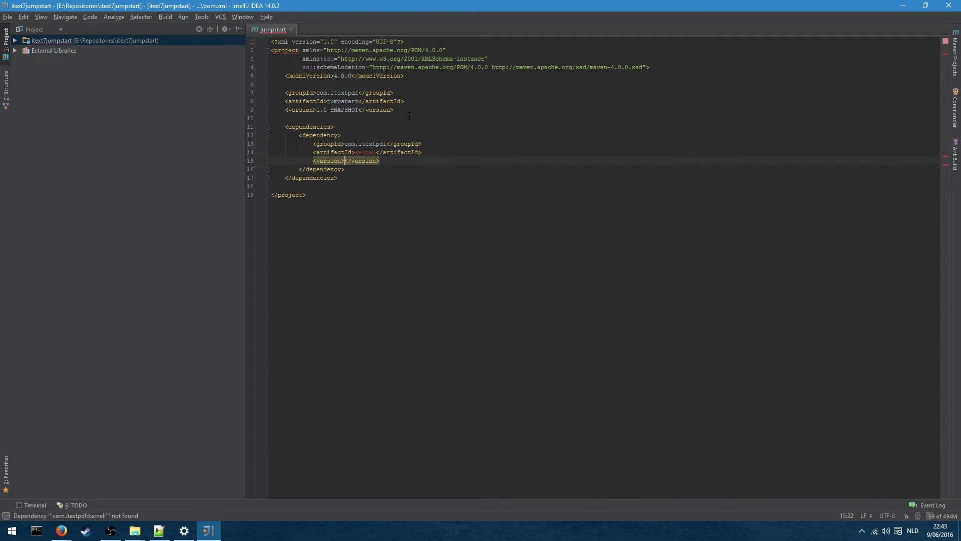
key("End")
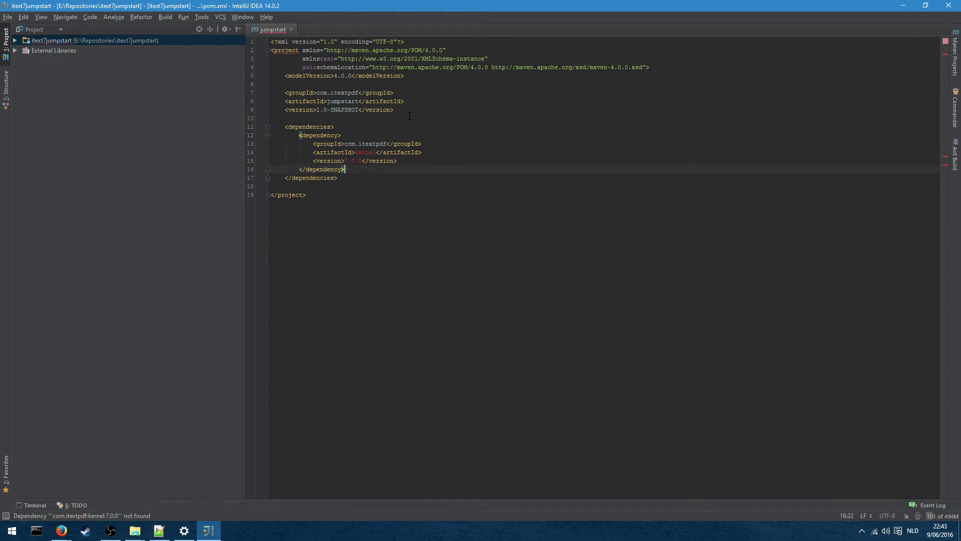
key("Return")
key("Return")
type("<d")
Fill the second dependency as com.itextpdf layout 7.0.0
key("Tab")
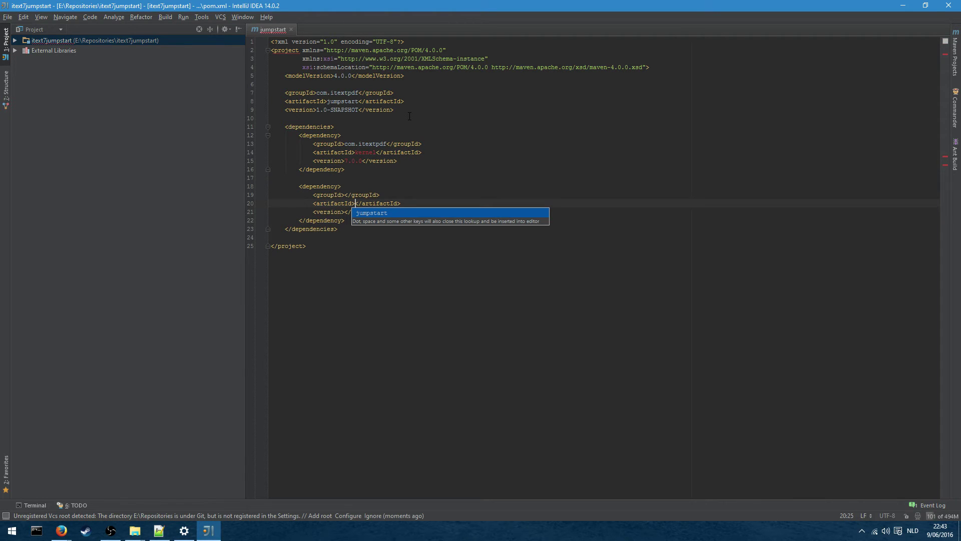
type("layout")
key("Tab")
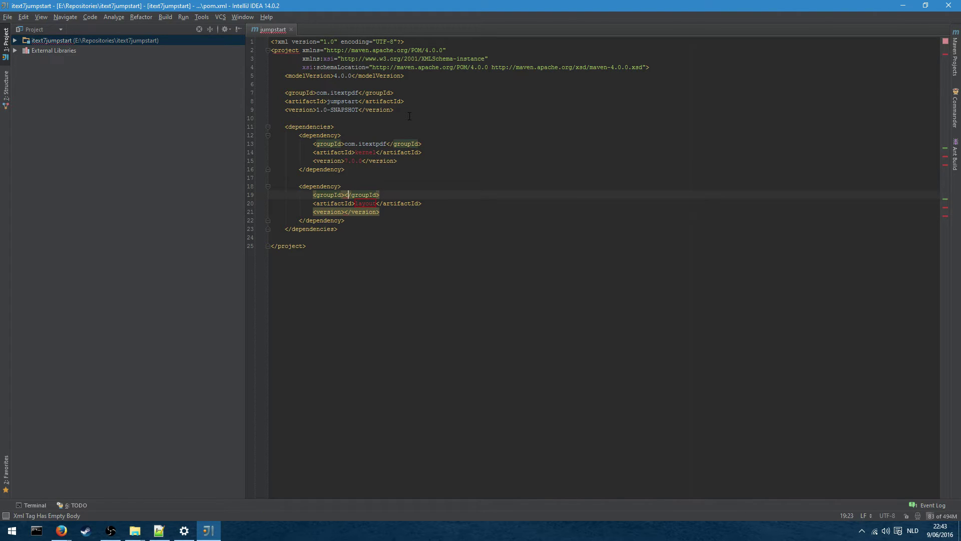
type("com.itextp")
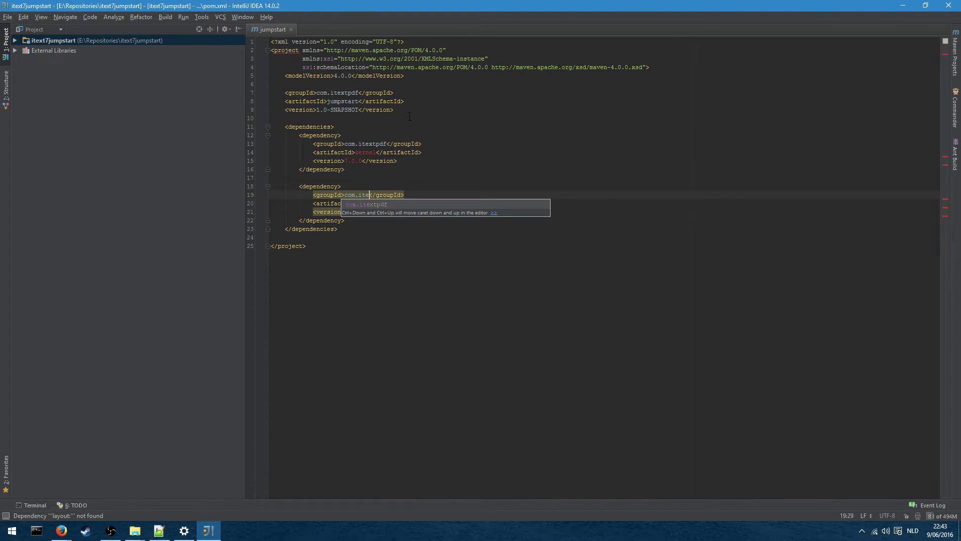
type("df")
key("Tab")
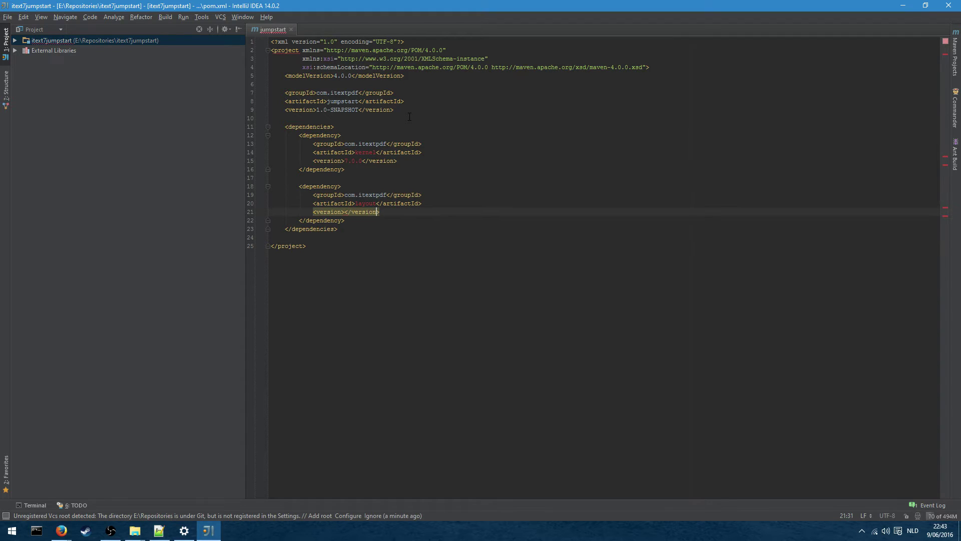
type("7.0.0")
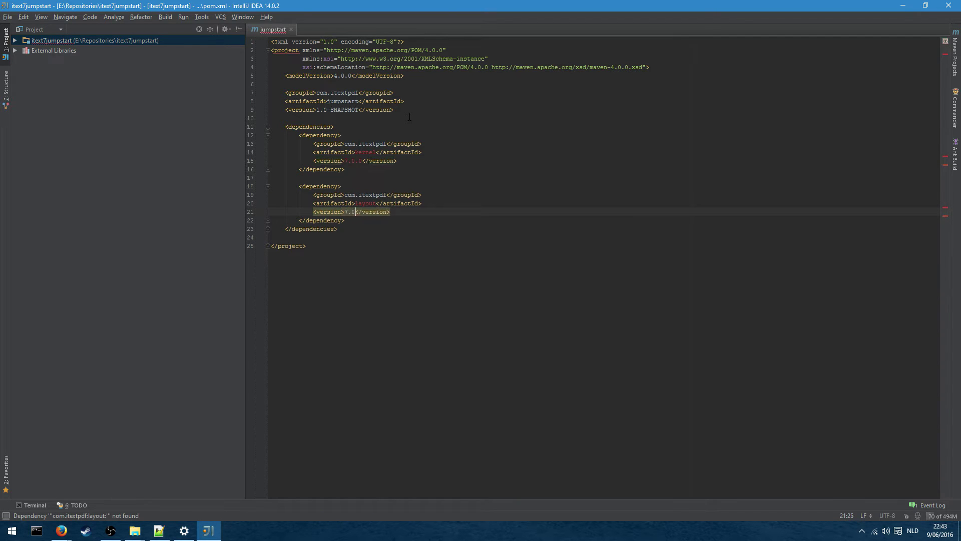
key("Return")
Add a third dependency with org.slf4j, slf4j-log4j12 and version 1.7.18
key("Down")
key("End")
key("Return")
key("Return")
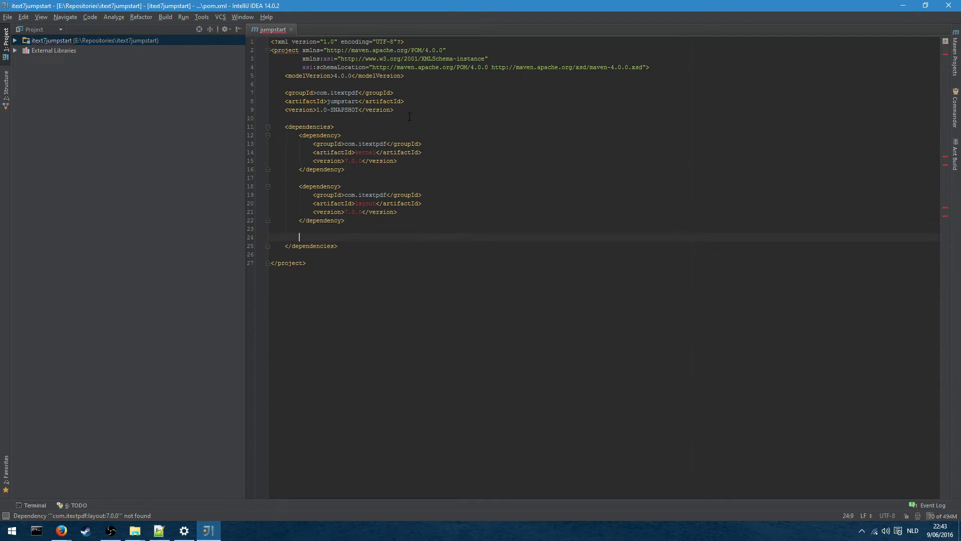
type("dep")
key("Tab")
type("<artifactId>j</artifactId>")
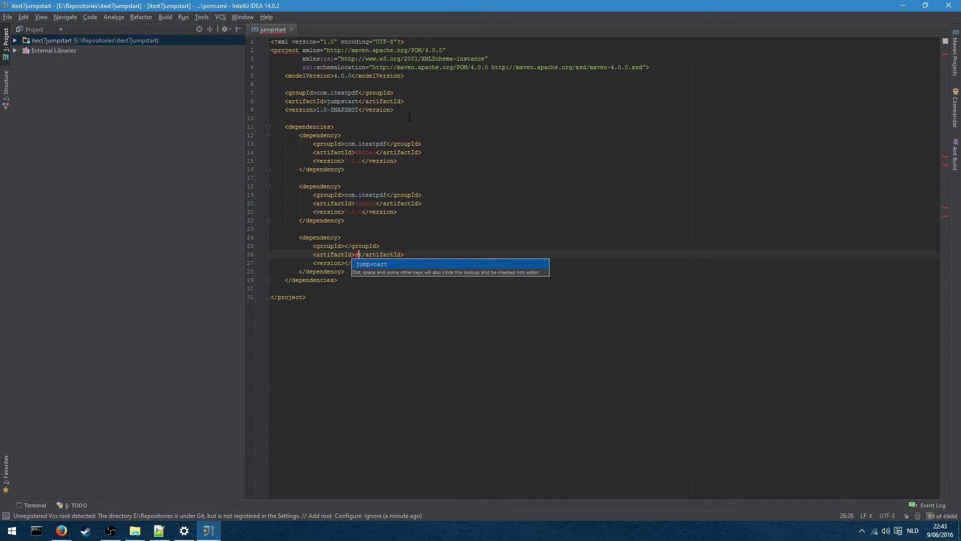
type("slf4j-log4j")
type("12")
key("Up")
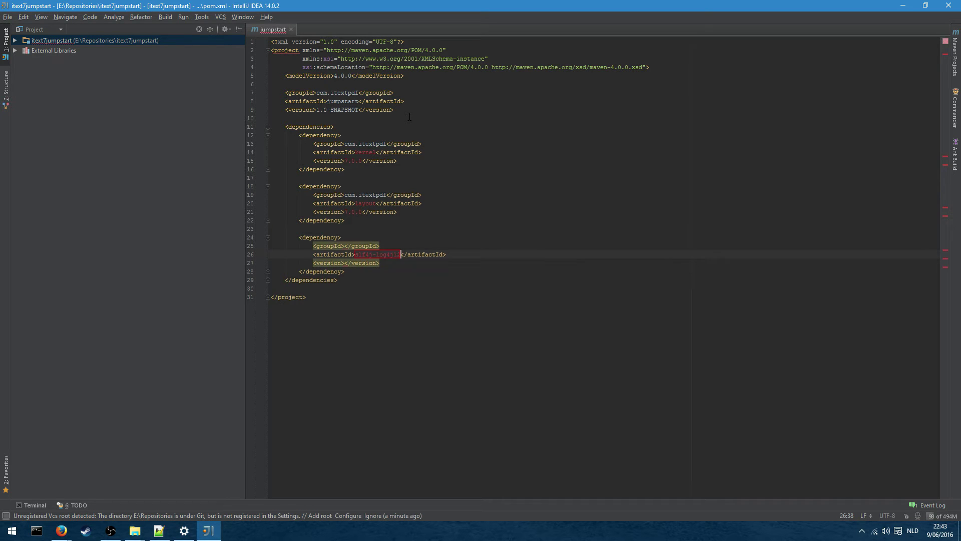
key("ctrl+space")
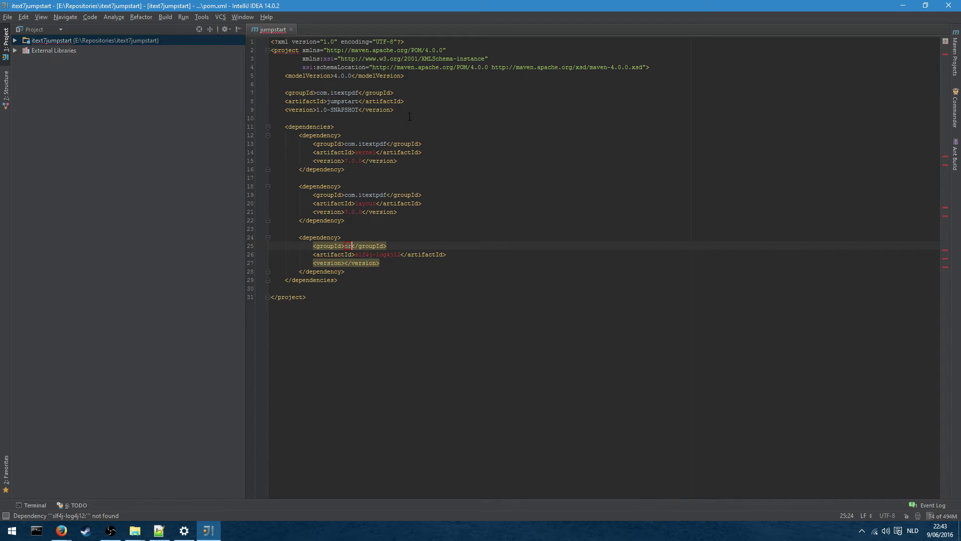
type("org.")
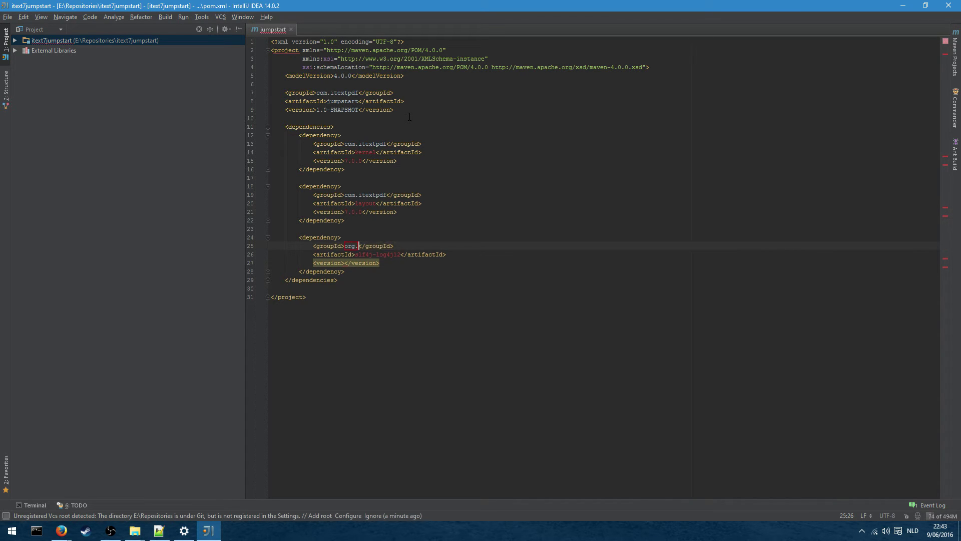
type("slf4j")
key("Down")
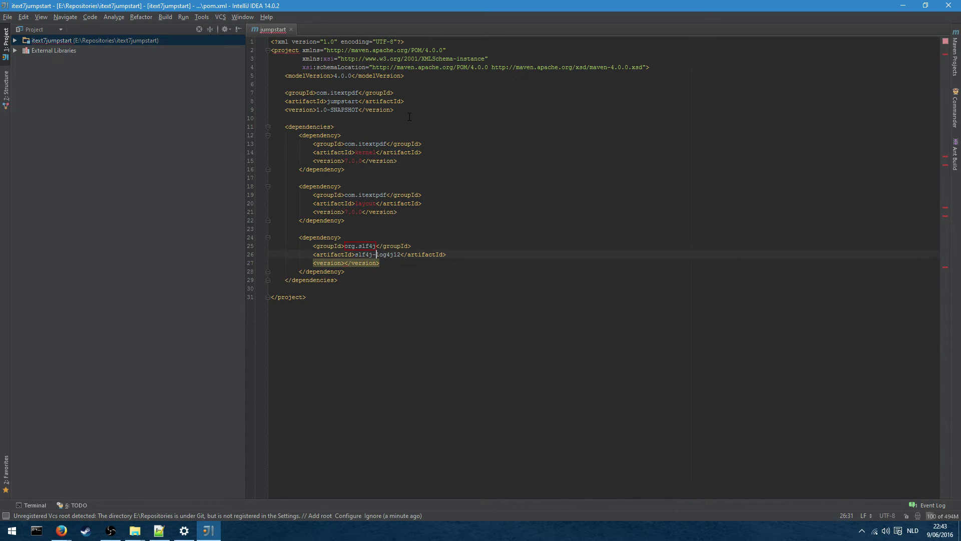
key("ctrl+Left")
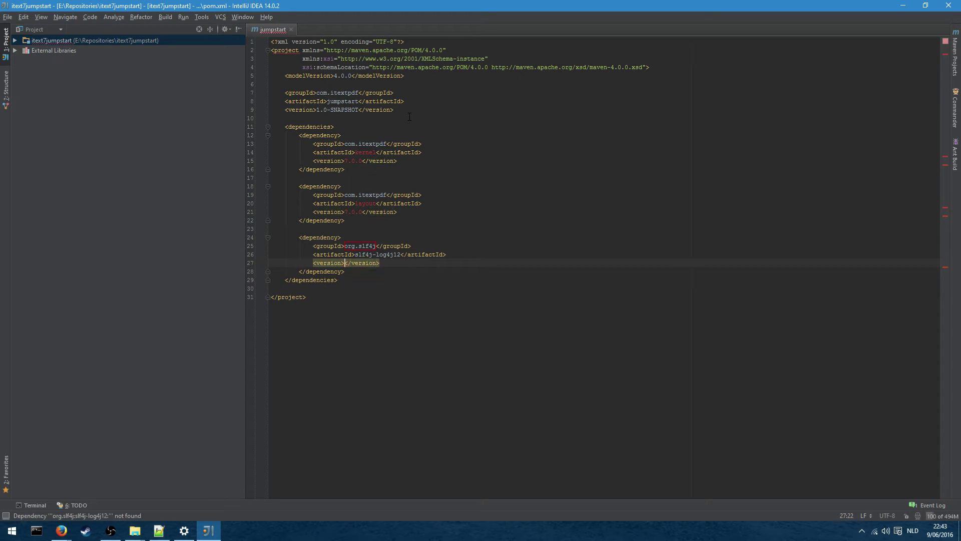
type("1.7.18")
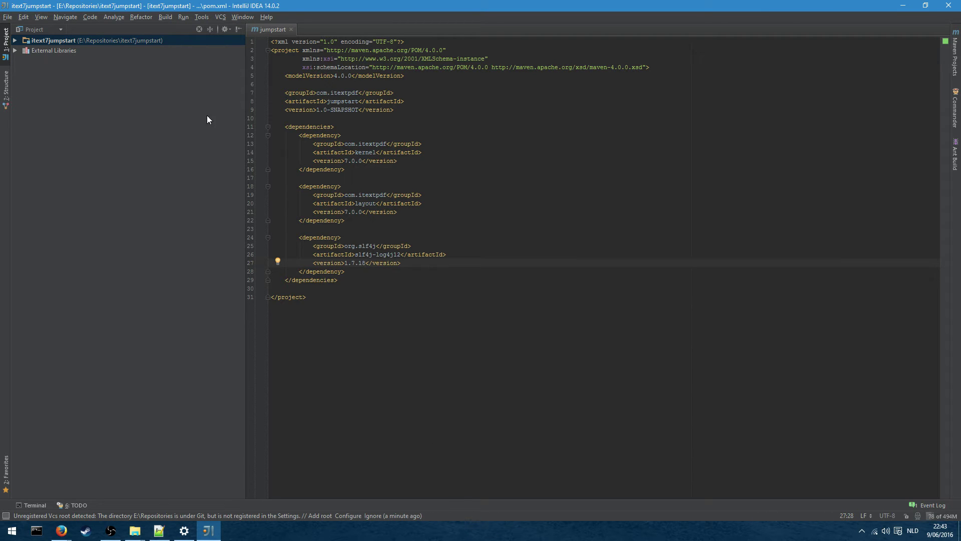
Expand External Libraries and the itext7jumpstart root in the Project view
left_click(14, 51)
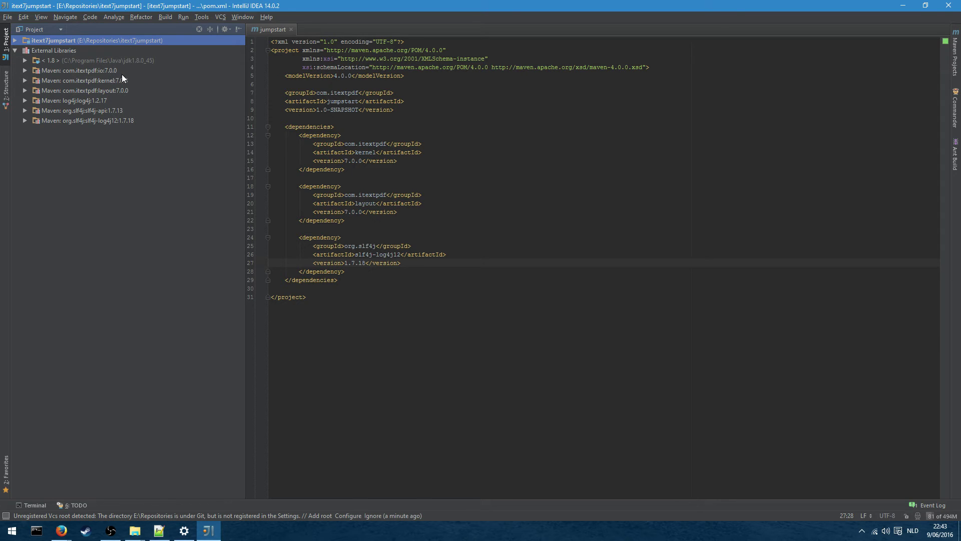
left_click(15, 42)
Expand src/main/java and start a new Java class named com.itextpdf.jumpstart.HelloWorld
left_click(25, 60)
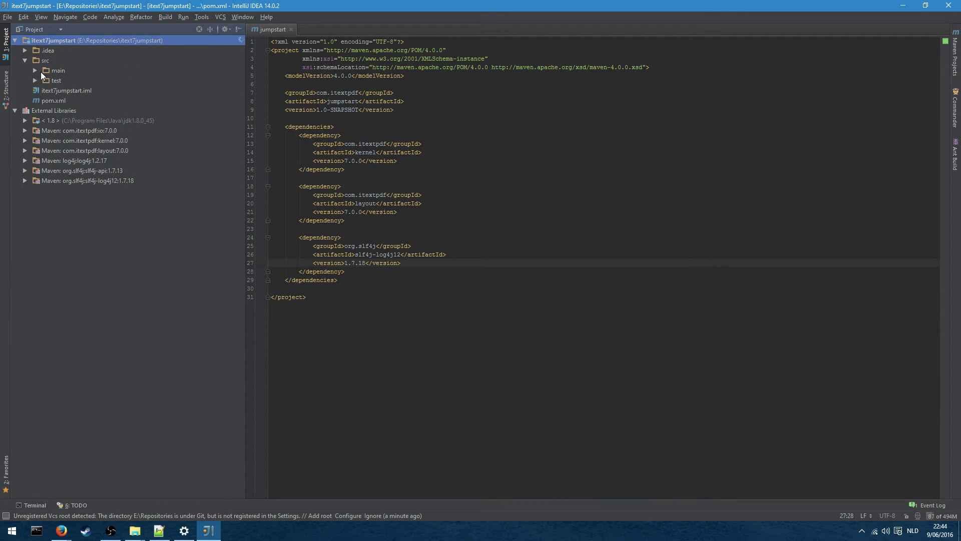
left_click(34, 70)
left_click(64, 80)
key("alt+Insert")
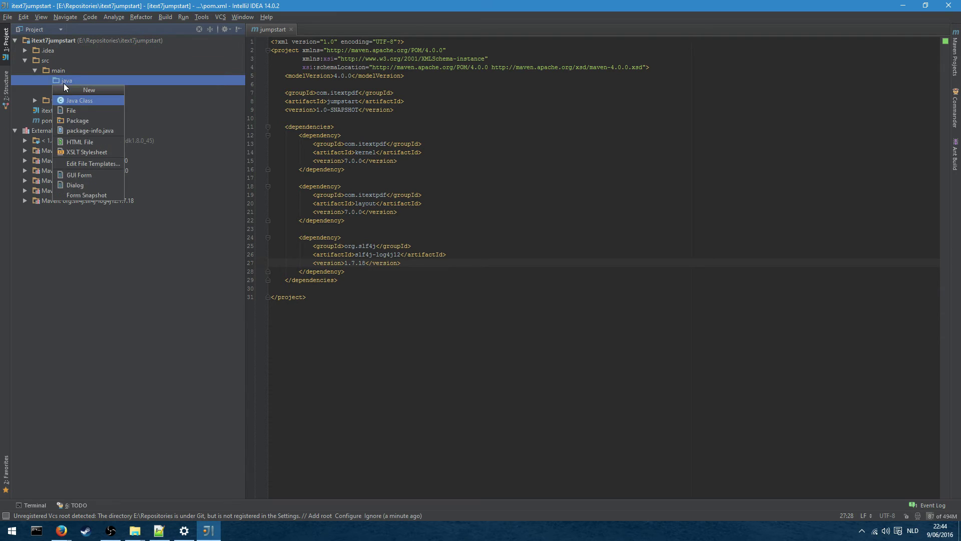
key("Return")
type("c")
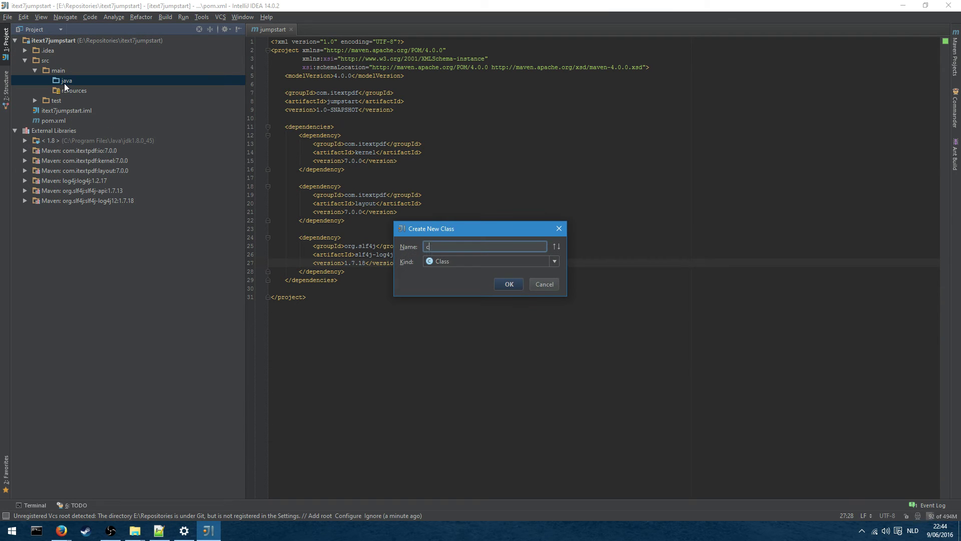
type("omitext")
type("df.jumpstart")
type("Hellow")
type("orld")
Create HelloWorld and replace its template with the pasted iText Hello World code
left_click(510, 285)
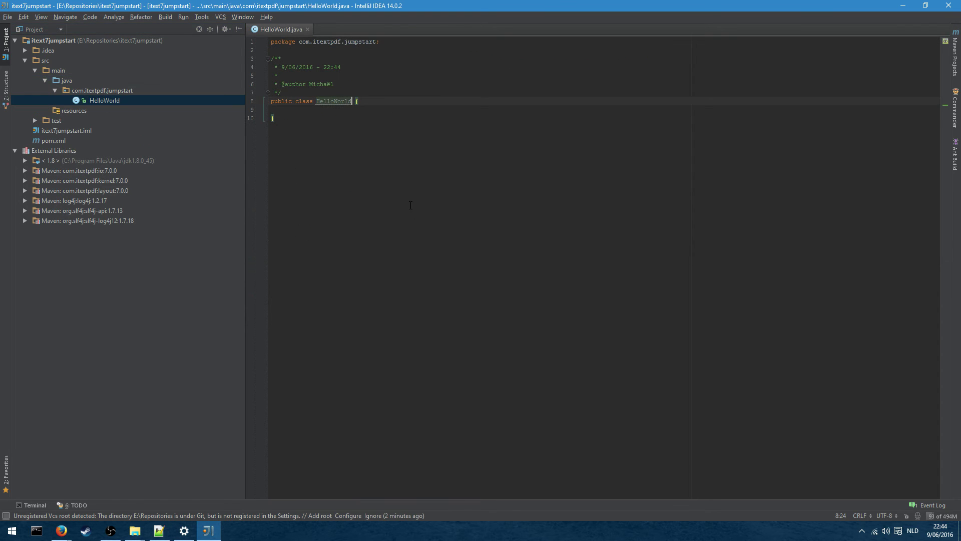
key("ctrl+a")
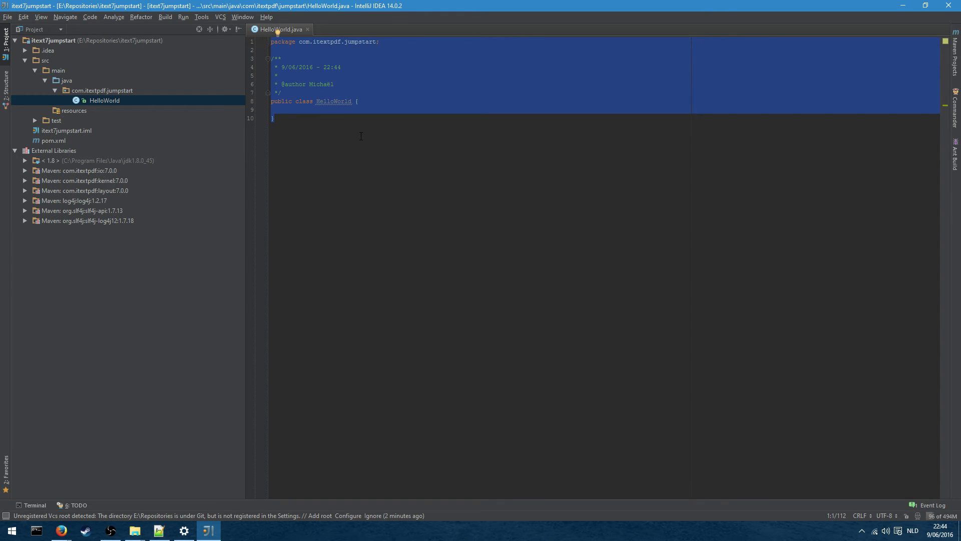
type("package com.itextpdf.jumpstart;  import com.itextpdf.kernel.pdf.PdfDocument; import com.itextpdf.kernel.pdf.PdfWriter; import com.itextpdf.layout.Document; import com.itextpdf.layout.element.Paragraph;  import java.io.File; import java.io.FileOutputStream; import java.io.IOException;  /**  * @author iTextPDF  */ public class HelloWorld {      public static final String DEST = \"results/chapter01/hello_world.pdf\";      public static void main(String[] args) throws IOException {         File file = new File(DEST);         file.getParentFile().mkdirs();         new HelloWorld().createPdf(DEST);     }      public void createPdf(String destination) throws IOException {         //Initialize PDF writer         FileOutputStream fos = new FileOutputStream(DEST);         PdfWriter writer = new PdfWriter(fos);          //Initialize PDF document         PdfDocument pdf = new PdfDocument(writer);          //Initialize document         Document document = new Document(pdf);          //Add paragraph to the content         document.add(new Paragraph(\"Hello World!\"));          //Close document         document.close();     } }")
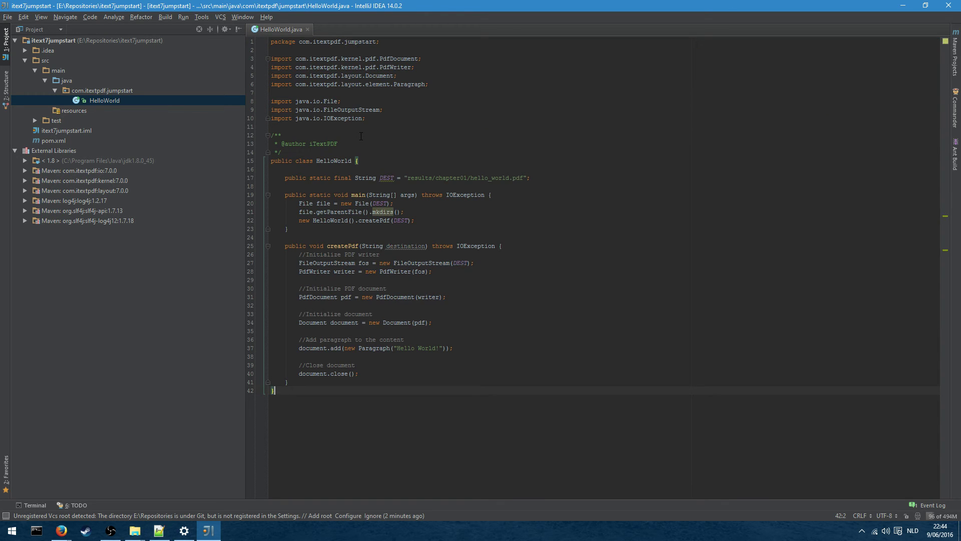
left_click(466, 322)
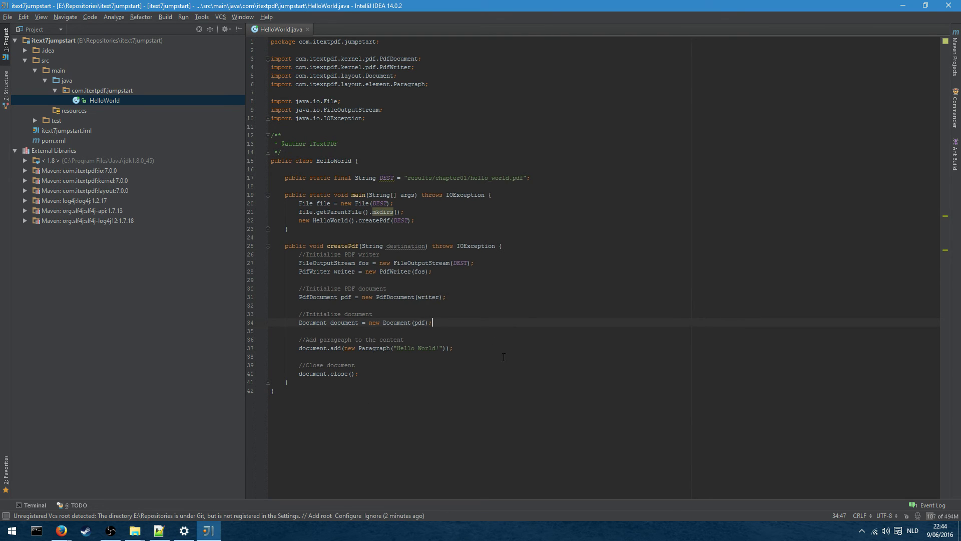
Run the HelloWorld configuration and expand results to find chapter01/hello_world.pdf
left_click(498, 340)
key("alt+shift+F9")
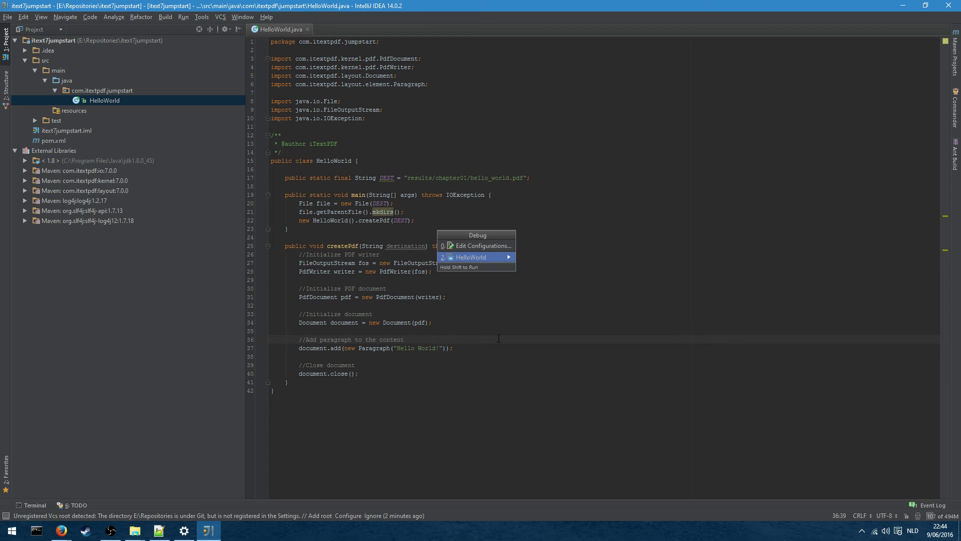
key("Right")
key("Return")
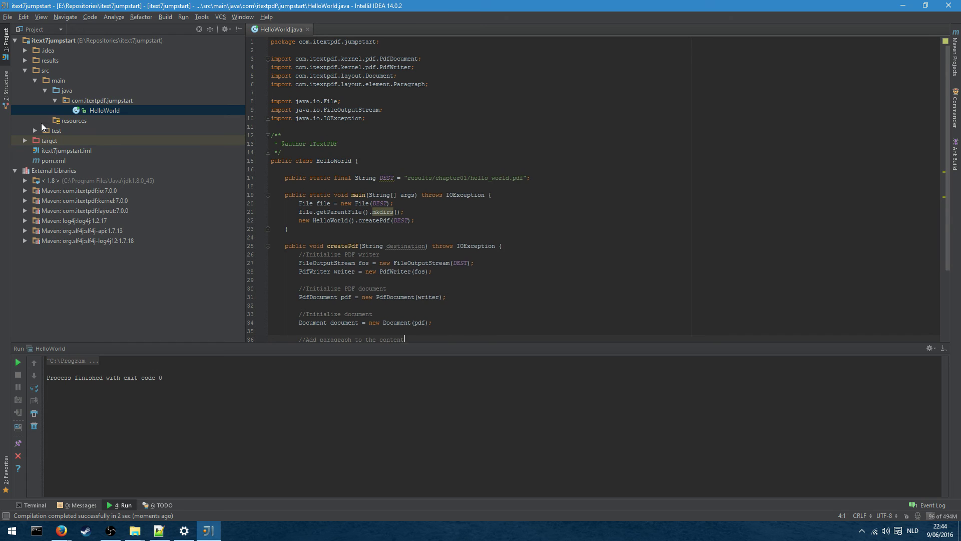
left_click(24, 60)
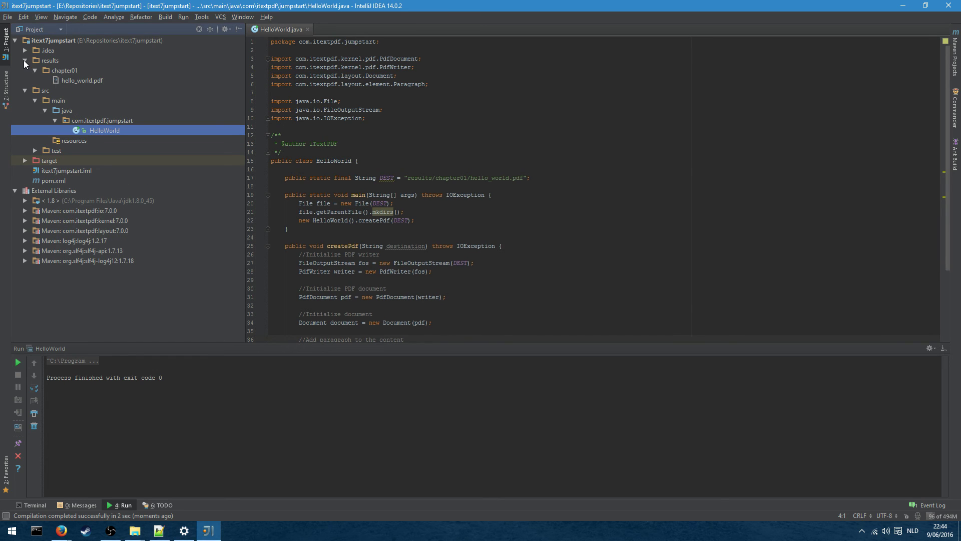
Open hello_world.pdf in Acrobat Reader and confirm its properties list iText 7.0.0 as producer
double_click(80, 81)
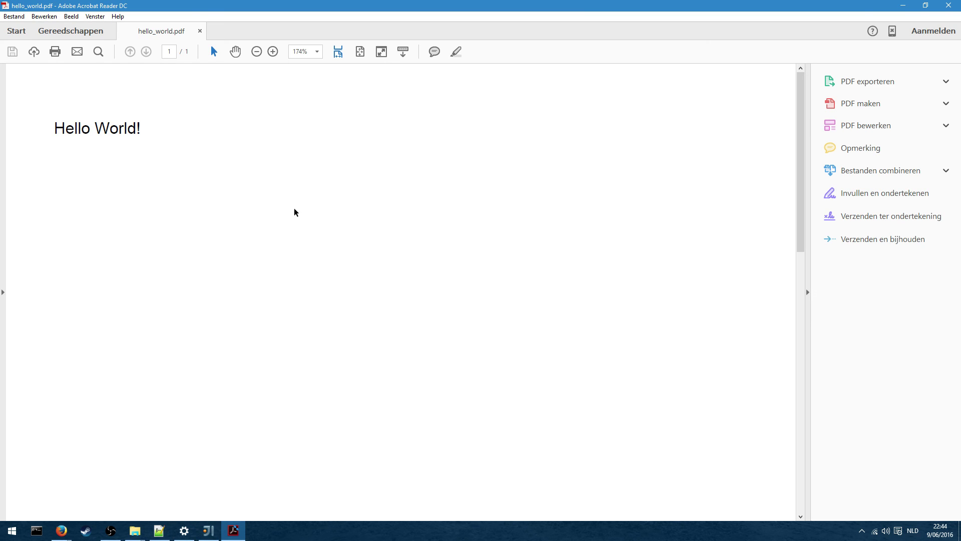
right_click(295, 212)
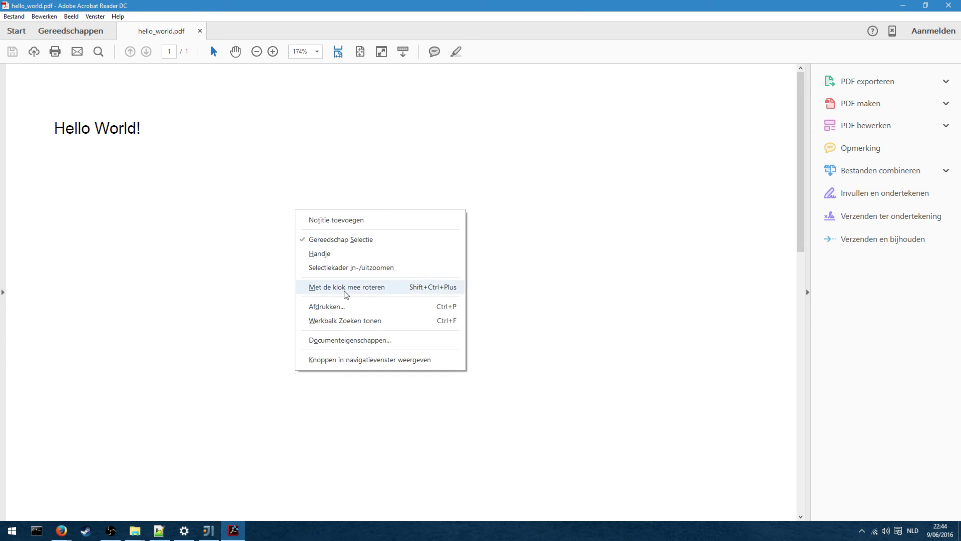
left_click(342, 342)
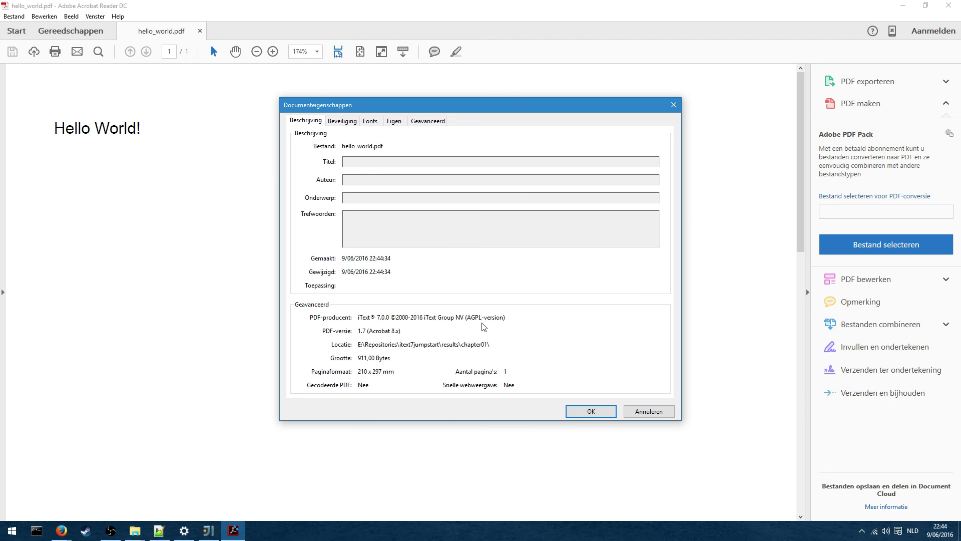
left_click(647, 412)
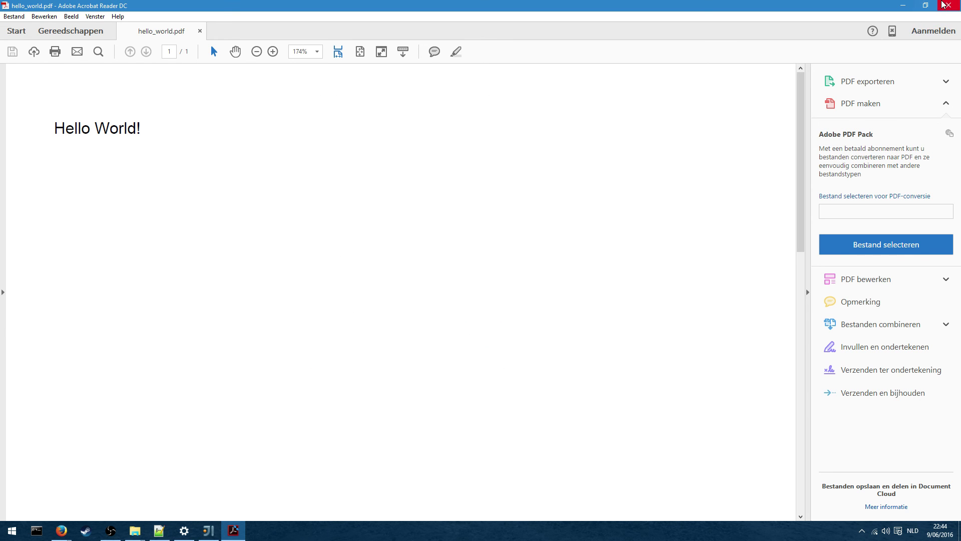
Close Acrobat Reader to return to HelloWorld.java in IntelliJ IDEA
left_click(948, 5)
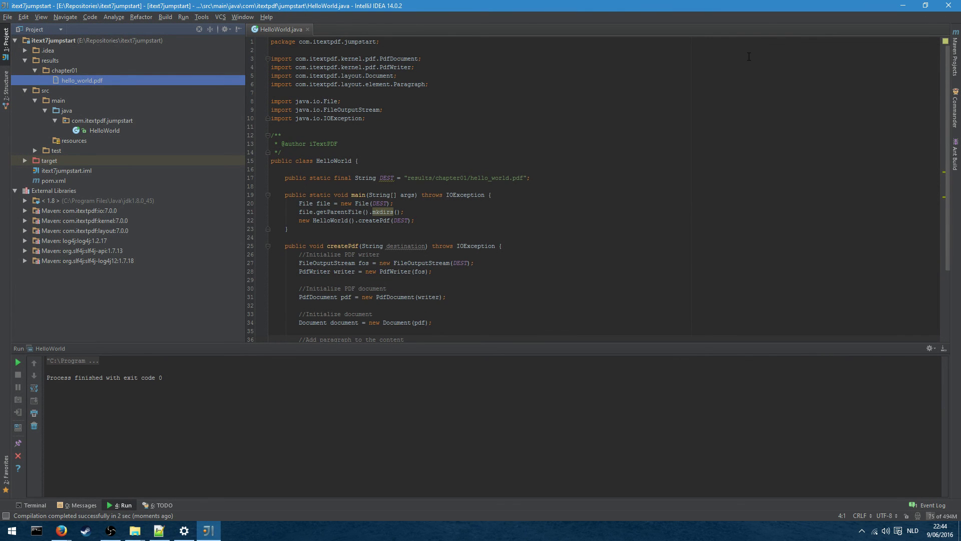